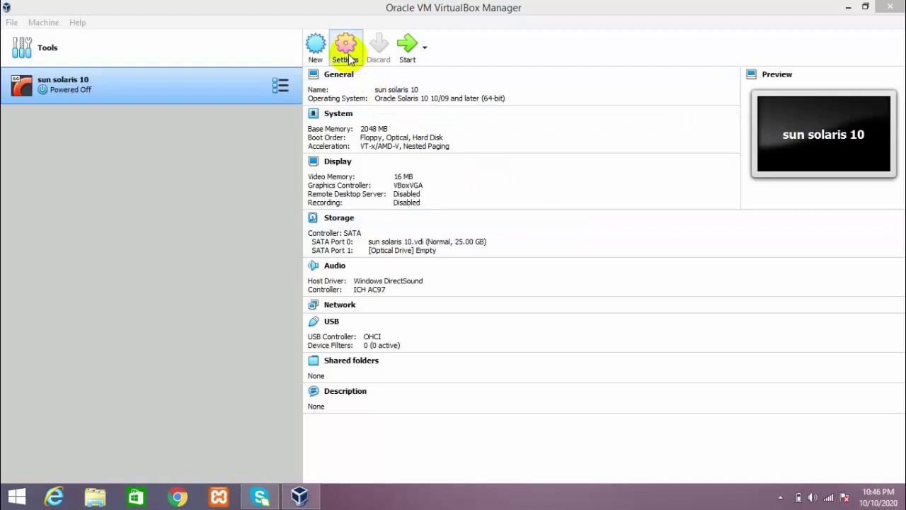
- Open the settings of the sun solaris 10 machine and review its name, base memory and processor allocation
{"action": "left_click", "coordinate": [347, 49]}
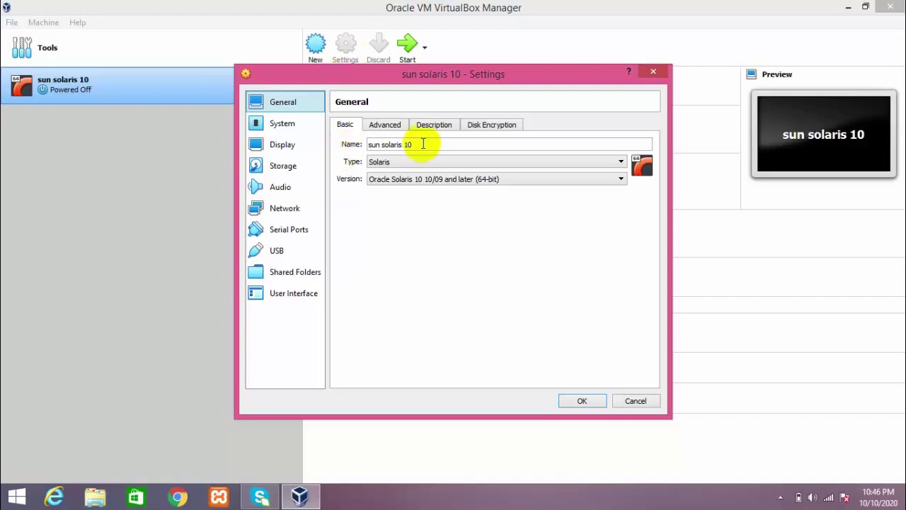
{"action": "left_click_drag", "start_coordinate": [423, 144], "coordinate": [344, 143]}
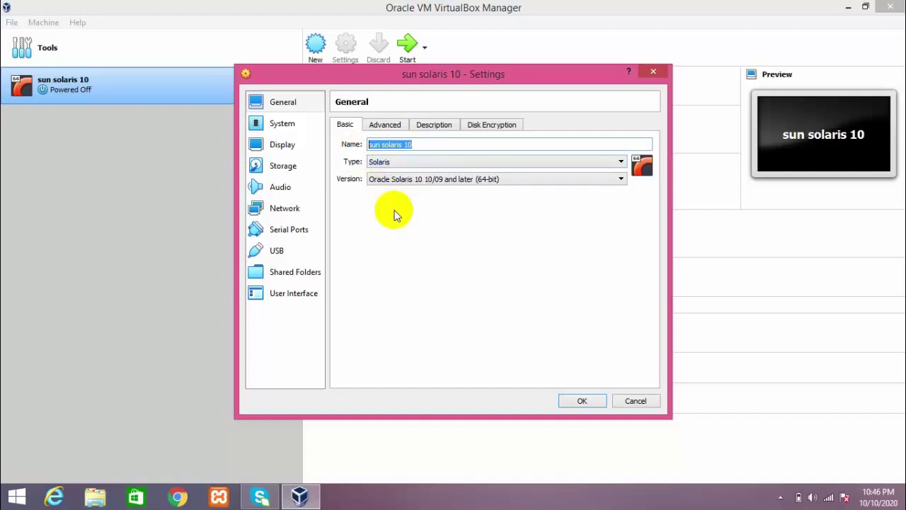
{"action": "left_click", "coordinate": [290, 127]}
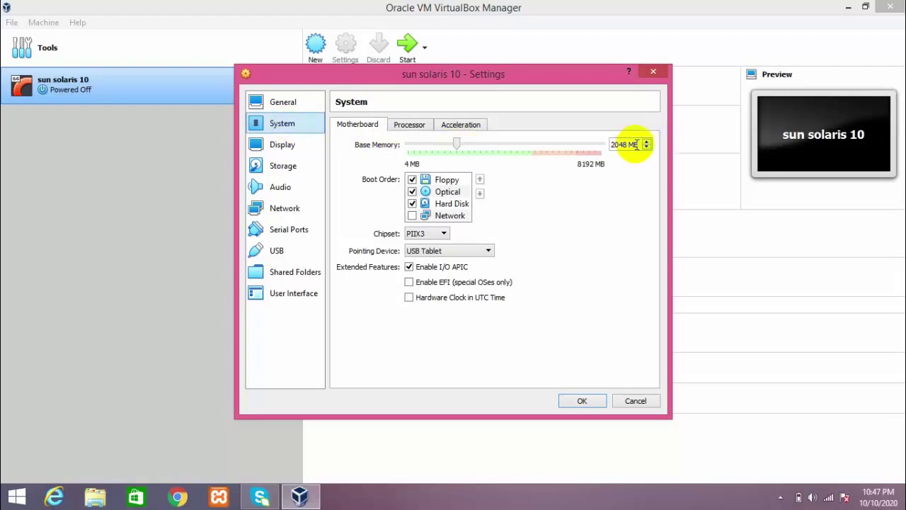
{"action": "left_click_drag", "start_coordinate": [636, 145], "coordinate": [607, 154]}
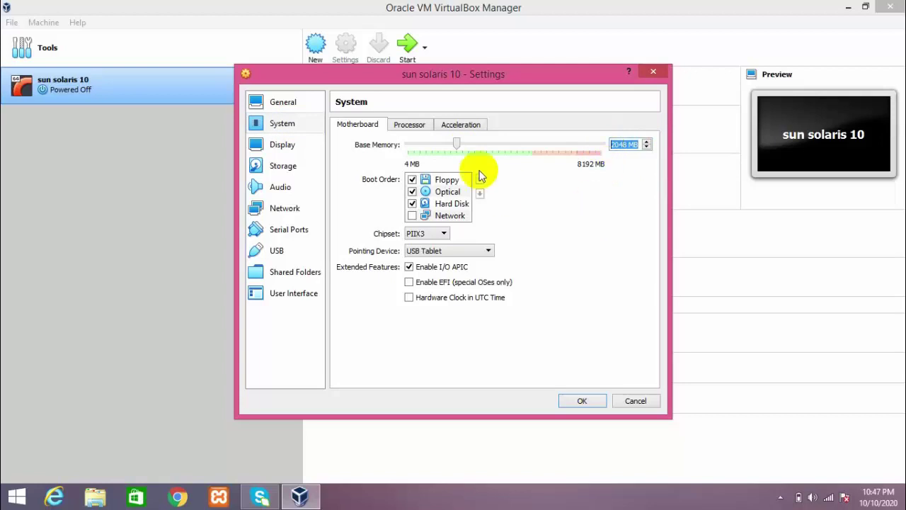
{"action": "left_click", "coordinate": [411, 126]}
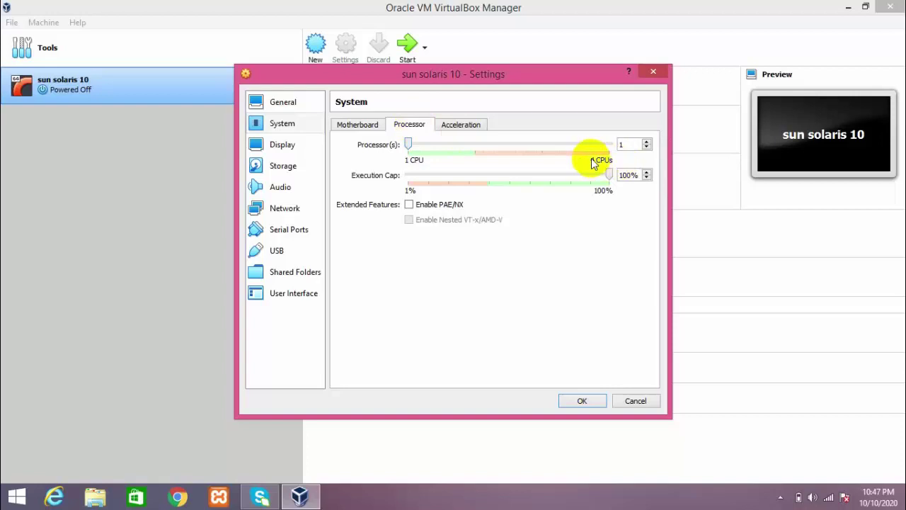
- Set the machine's video memory to 128 MB, enable 3D acceleration and save the display settings
{"action": "left_click", "coordinate": [299, 151]}
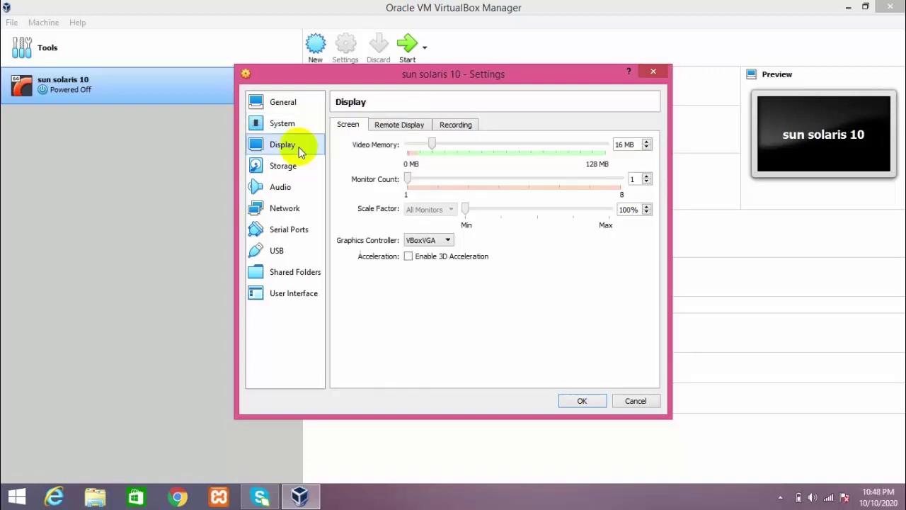
{"action": "left_click", "coordinate": [433, 145]}
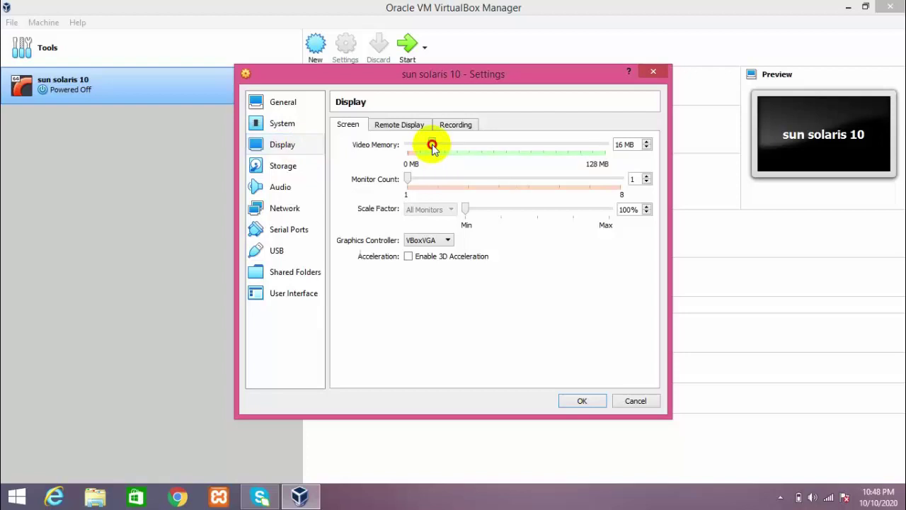
{"action": "left_click_drag", "start_coordinate": [432, 146], "coordinate": [609, 153]}
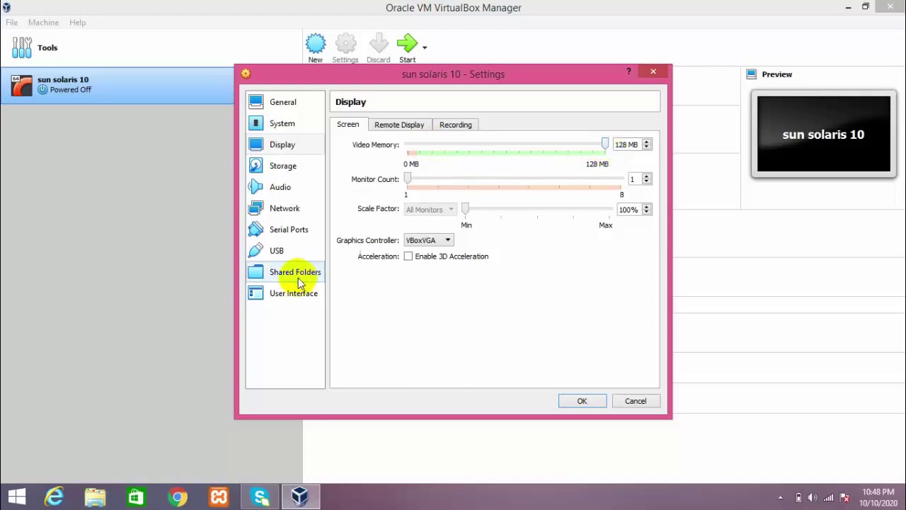
{"action": "left_click", "coordinate": [408, 257]}
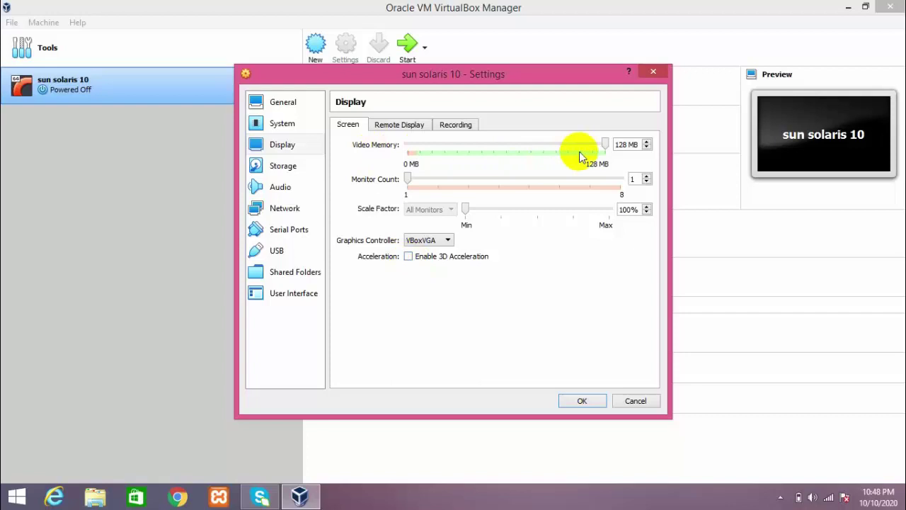
{"action": "left_click", "coordinate": [409, 256]}
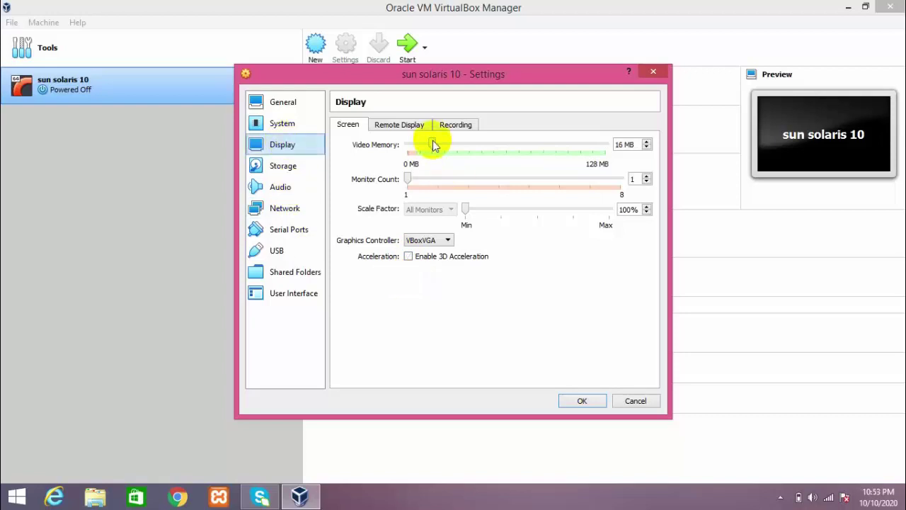
{"action": "left_click_drag", "start_coordinate": [433, 144], "coordinate": [647, 107]}
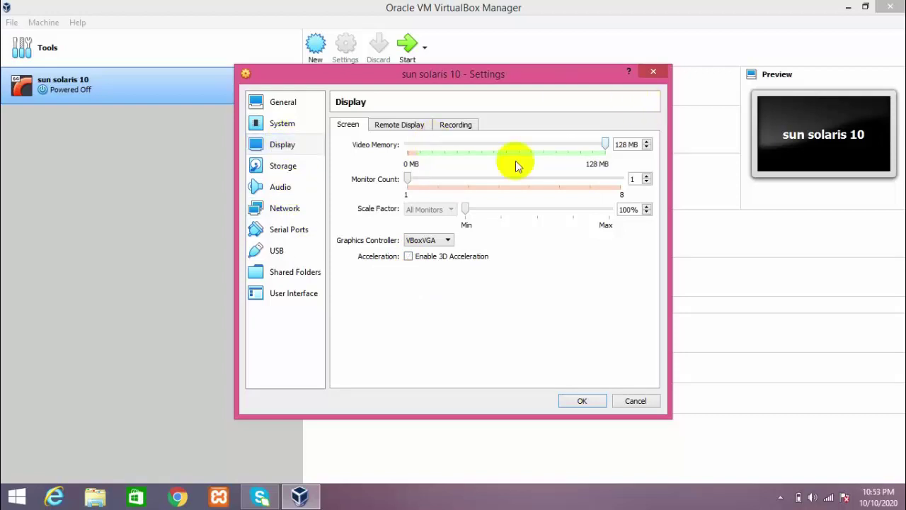
{"action": "left_click", "coordinate": [408, 257]}
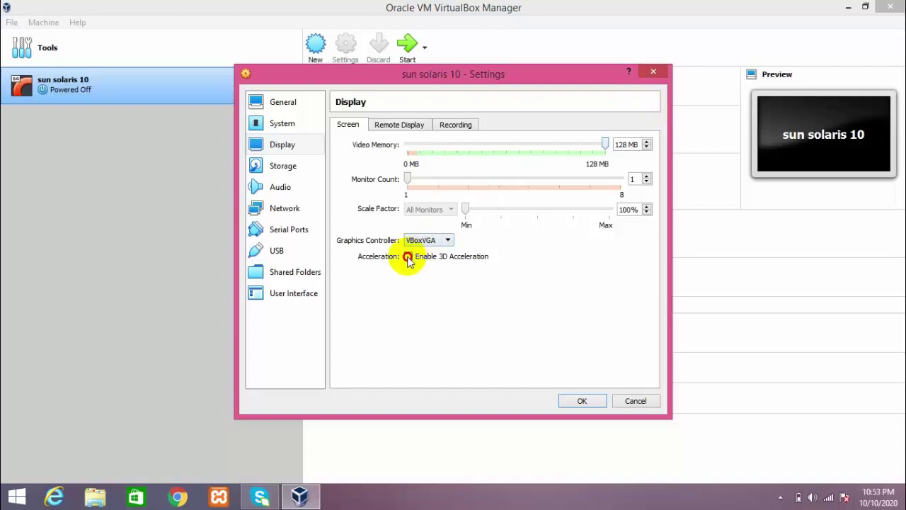
{"action": "left_click", "coordinate": [583, 401]}
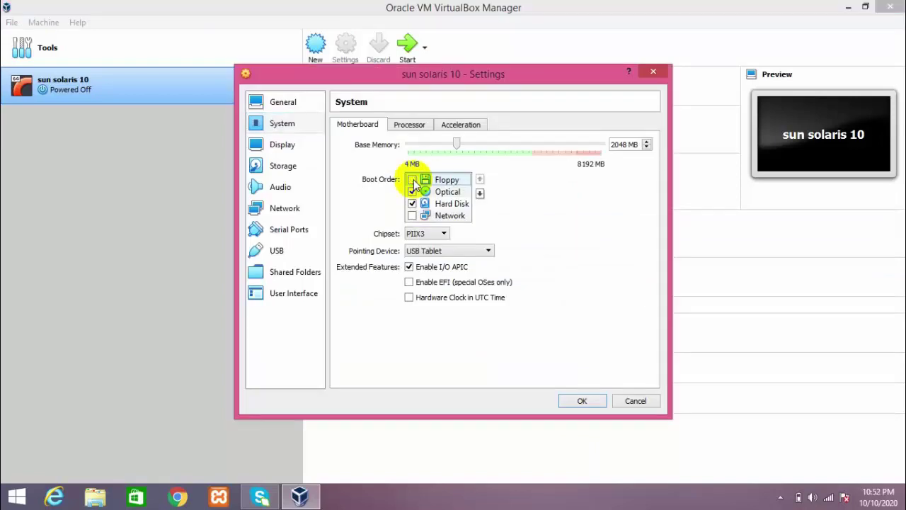
{"action": "left_click", "coordinate": [296, 168]}
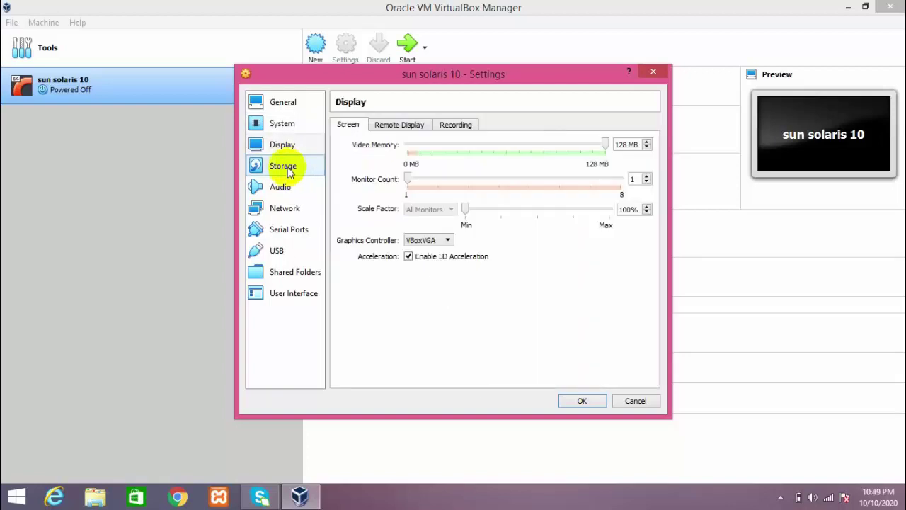
{"action": "left_click", "coordinate": [289, 170]}
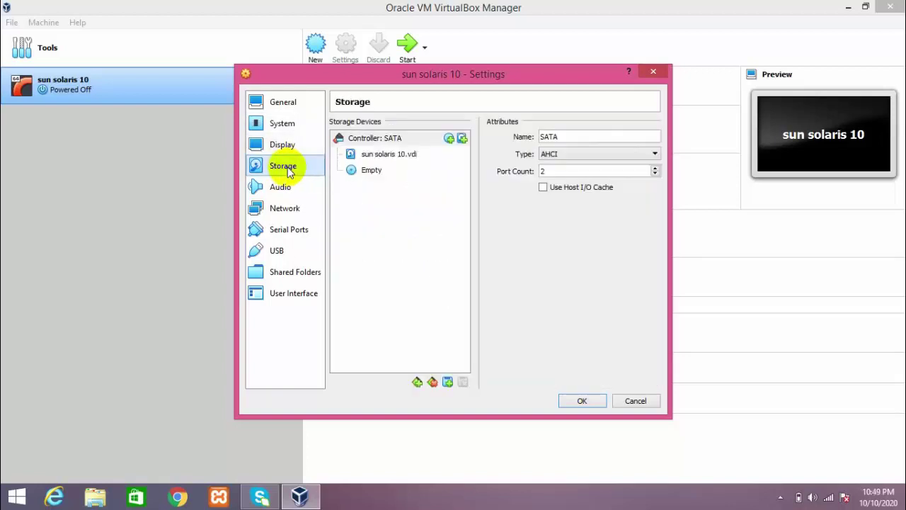
{"action": "left_click", "coordinate": [375, 155]}
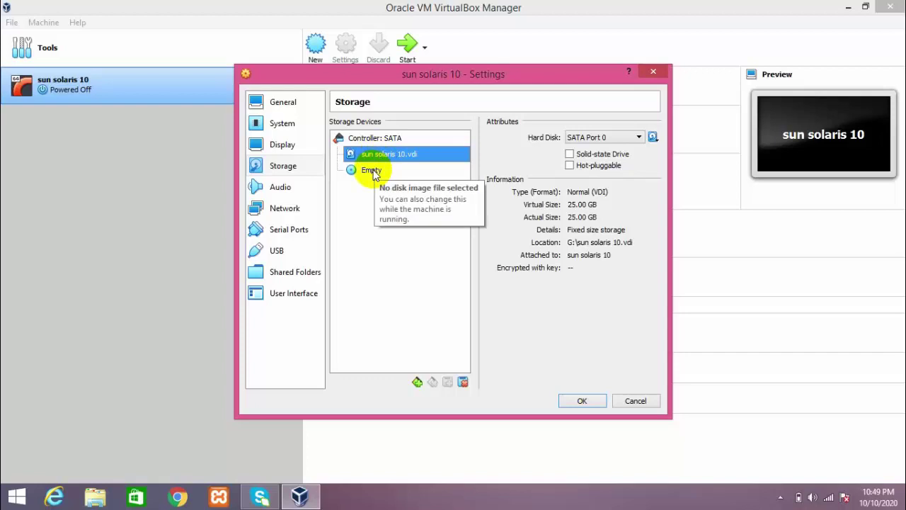
{"action": "left_click", "coordinate": [373, 173]}
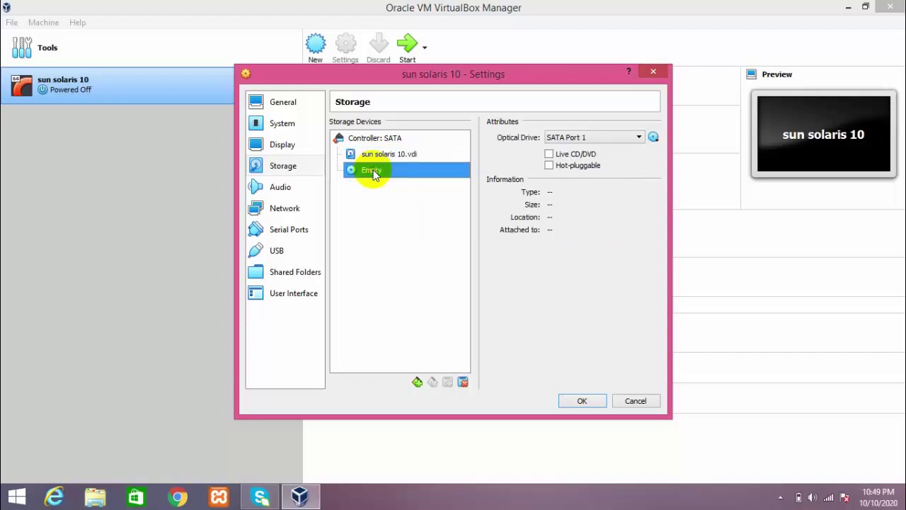
{"action": "left_click", "coordinate": [653, 138]}
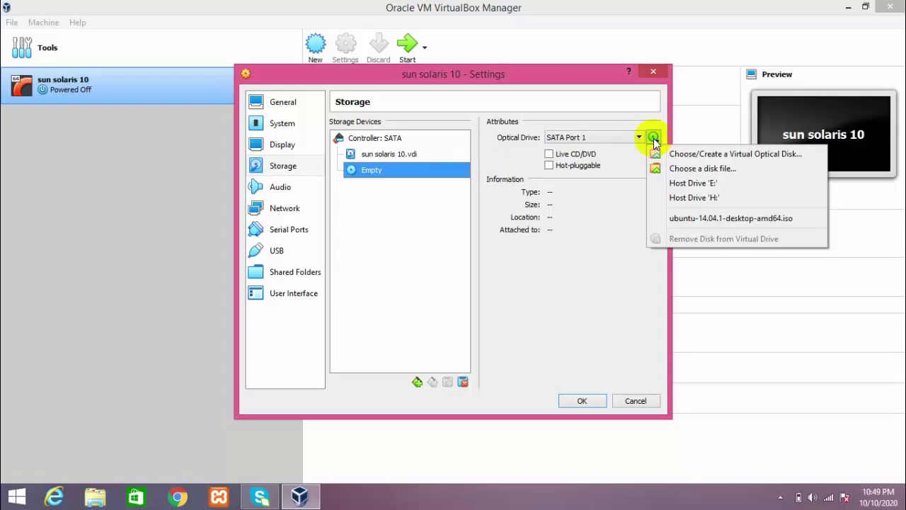
{"action": "left_click", "coordinate": [720, 156]}
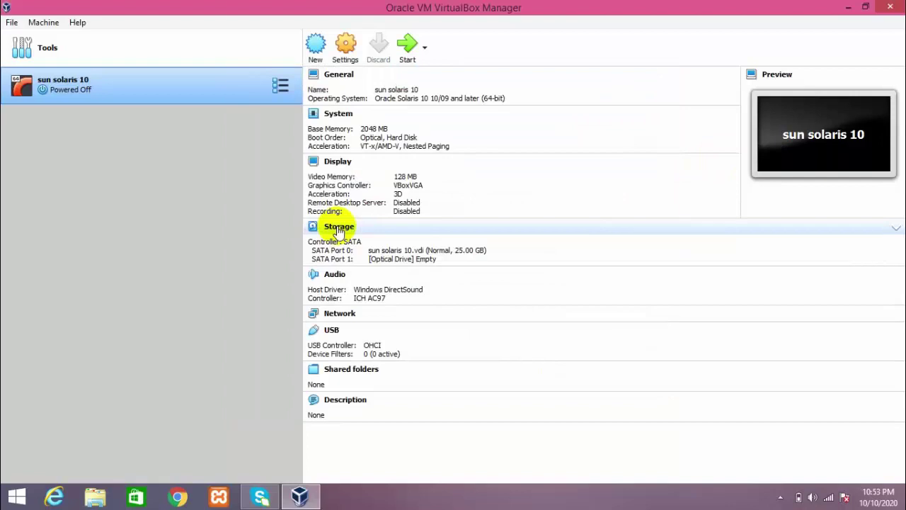
- Register the sol-10-u11-ga-x86-dvd disc image from the Desktop as an available optical disk for the machine's empty drive
{"action": "left_click", "coordinate": [345, 45]}
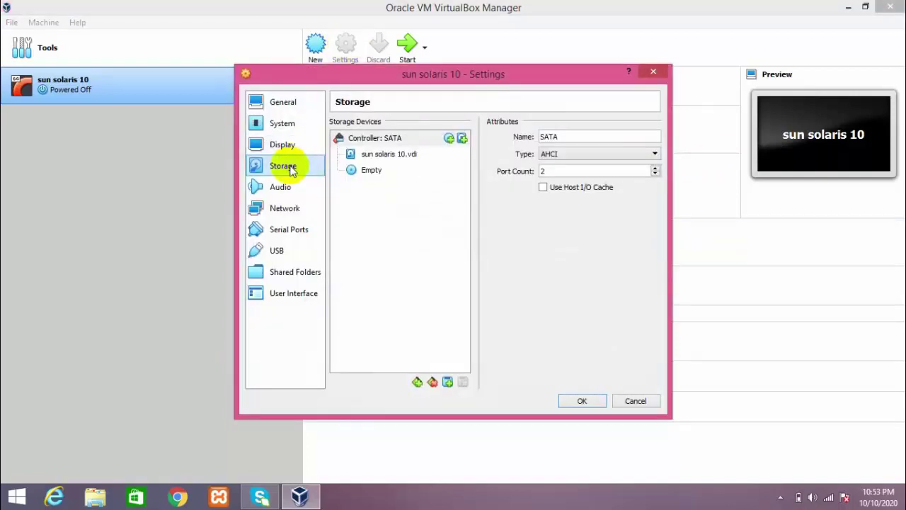
{"action": "left_click", "coordinate": [380, 155]}
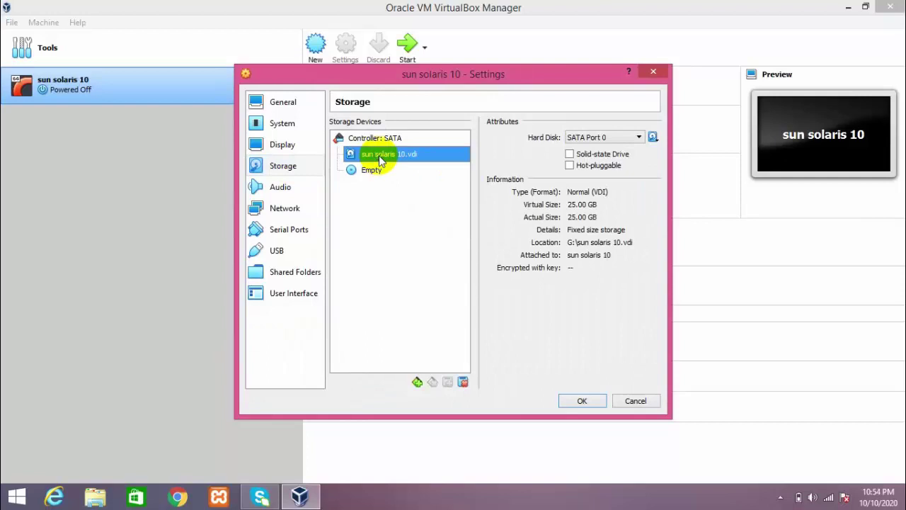
{"action": "left_click", "coordinate": [368, 170]}
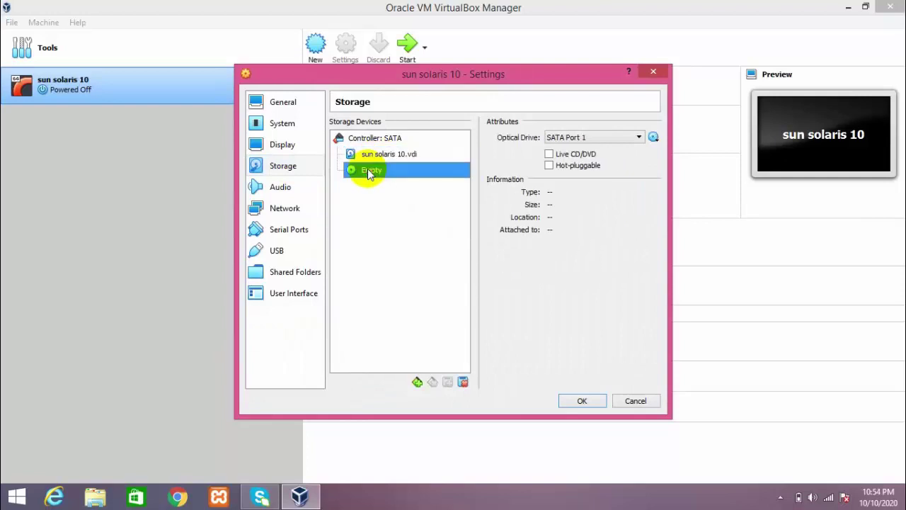
{"action": "left_click", "coordinate": [653, 138]}
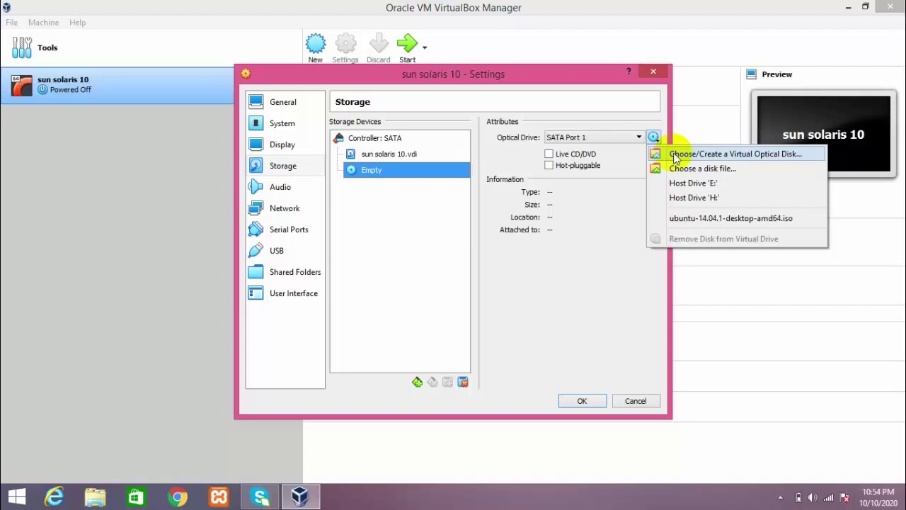
{"action": "left_click", "coordinate": [674, 154]}
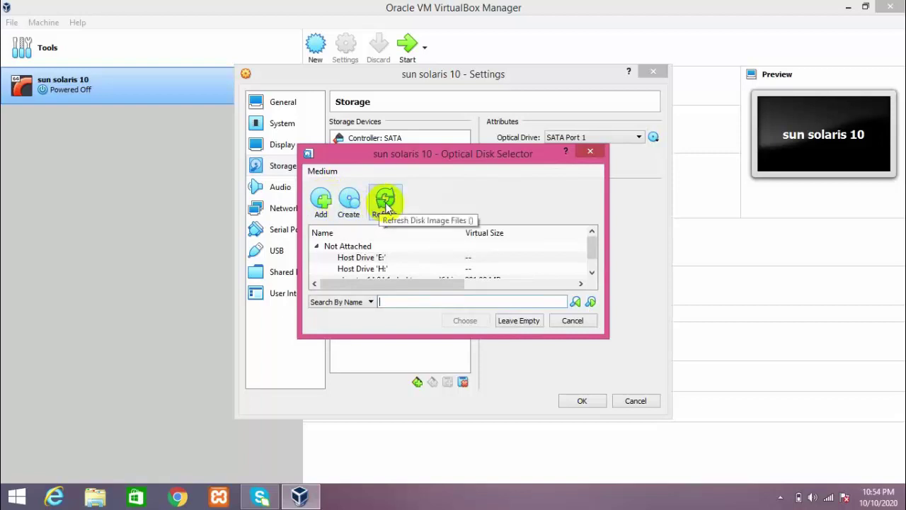
{"action": "left_click", "coordinate": [322, 201]}
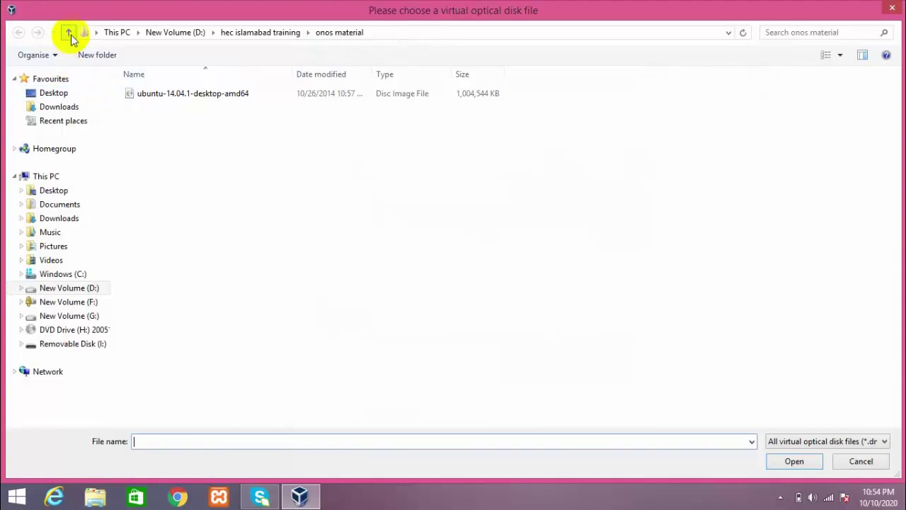
{"action": "left_click", "coordinate": [55, 94]}
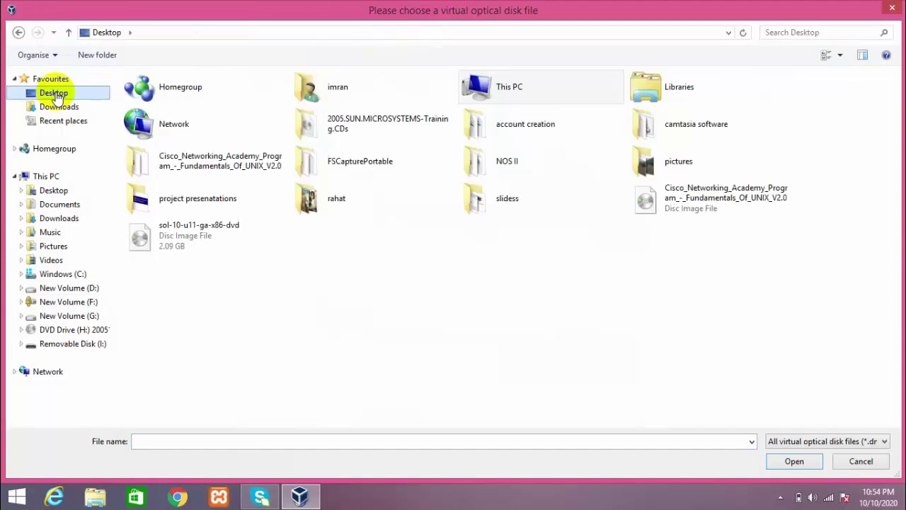
{"action": "double_click", "coordinate": [168, 230]}
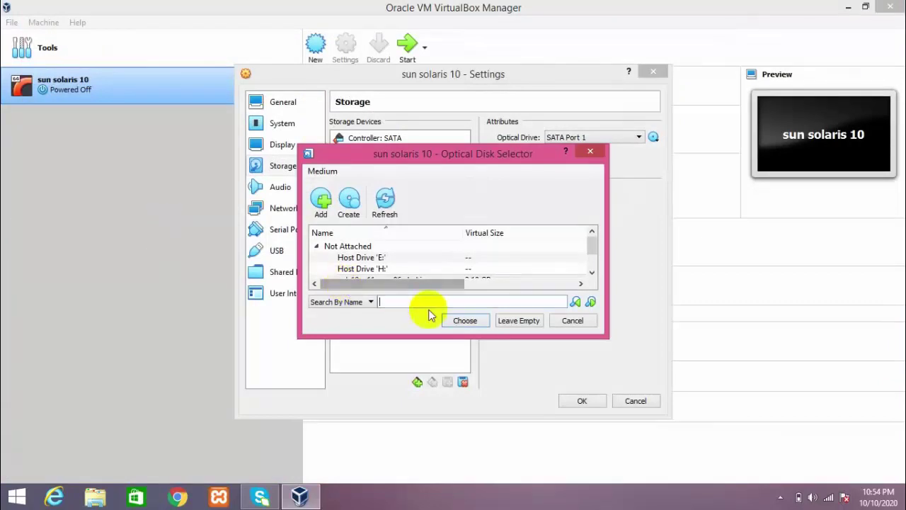
{"action": "left_click", "coordinate": [573, 321]}
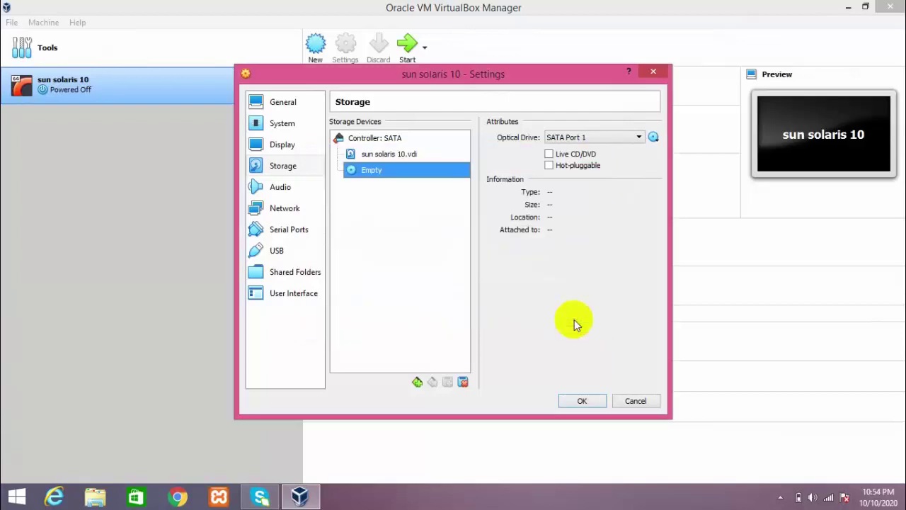
- Attach sol-10-u11-ga-x86-dvd.iso to the optical drive on SATA Port 1 and save the storage settings
{"action": "left_click", "coordinate": [653, 138]}
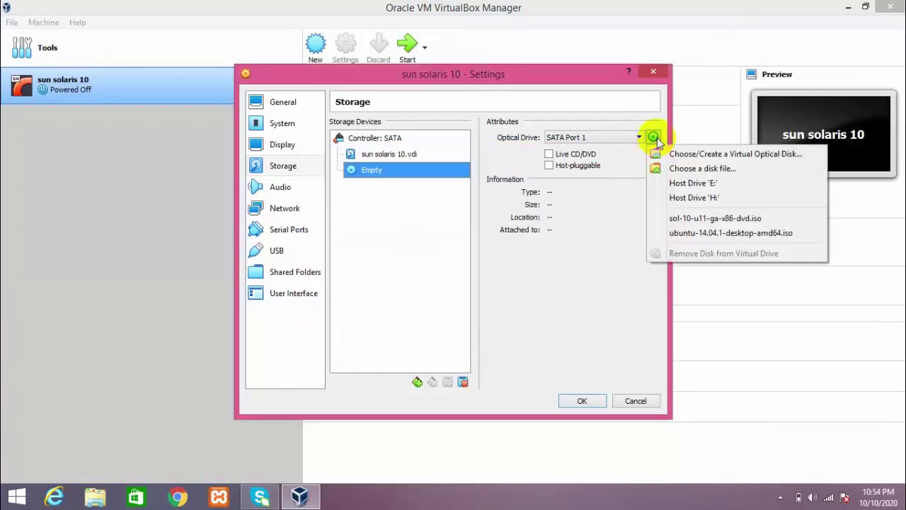
{"action": "left_click", "coordinate": [693, 219]}
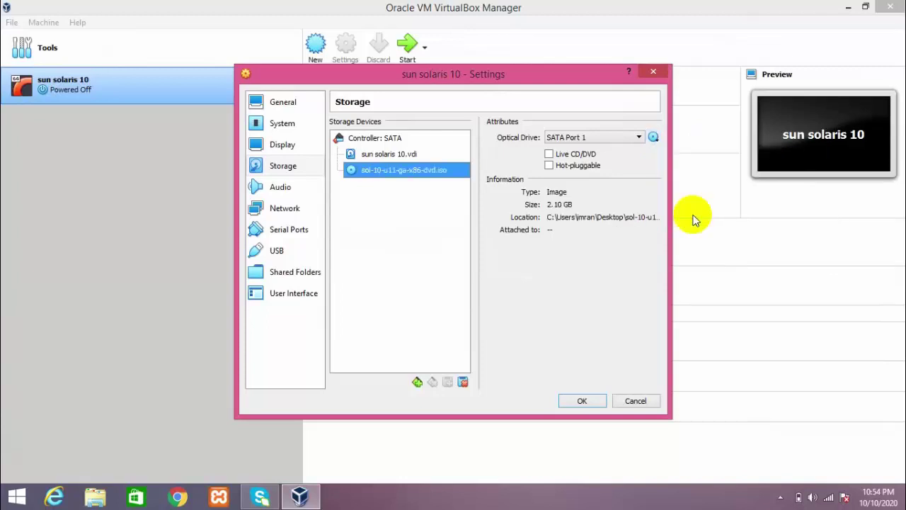
{"action": "left_click", "coordinate": [654, 138]}
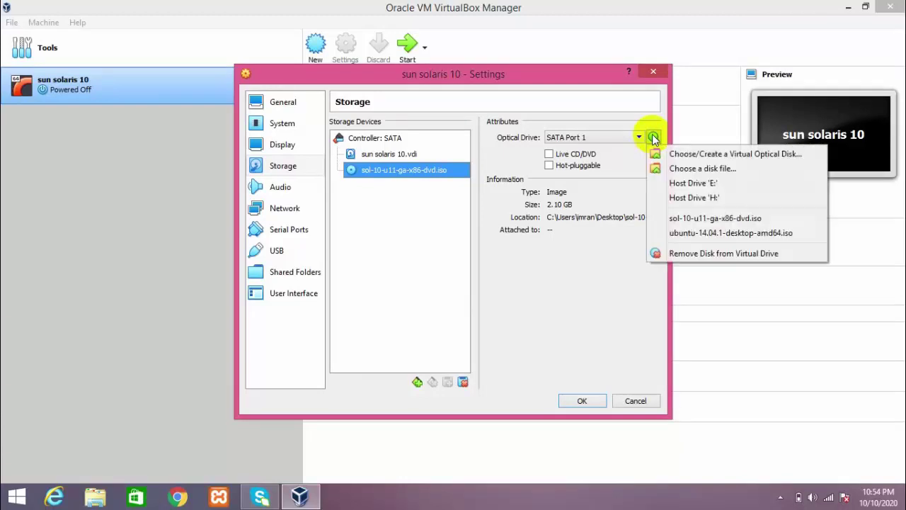
{"action": "left_click", "coordinate": [688, 218]}
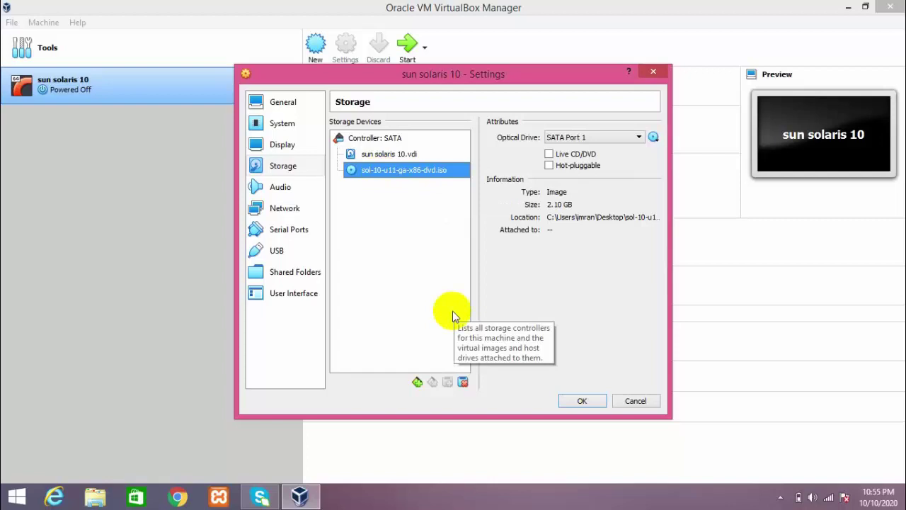
{"action": "left_click", "coordinate": [579, 400]}
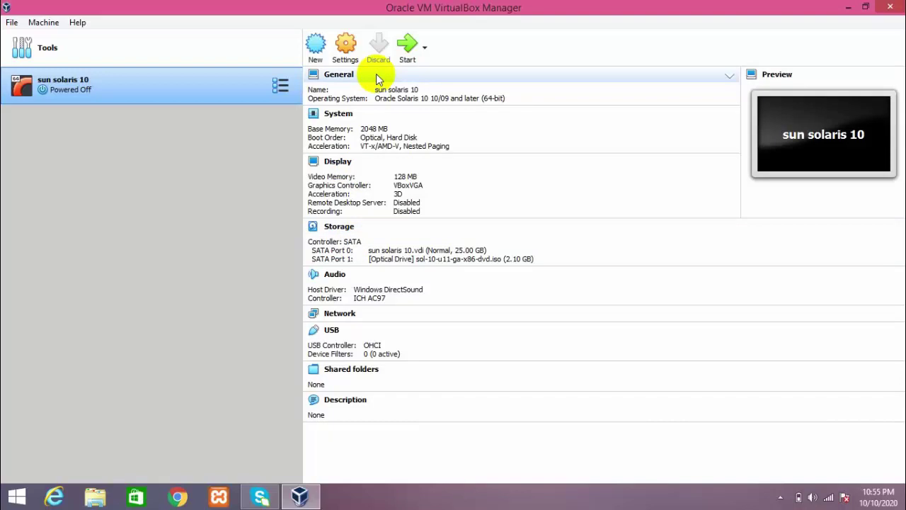
- Start the sun solaris 10 machine, boot the Oracle Solaris entry and dismiss the mouse pointer integration notice
{"action": "left_click", "coordinate": [407, 48]}
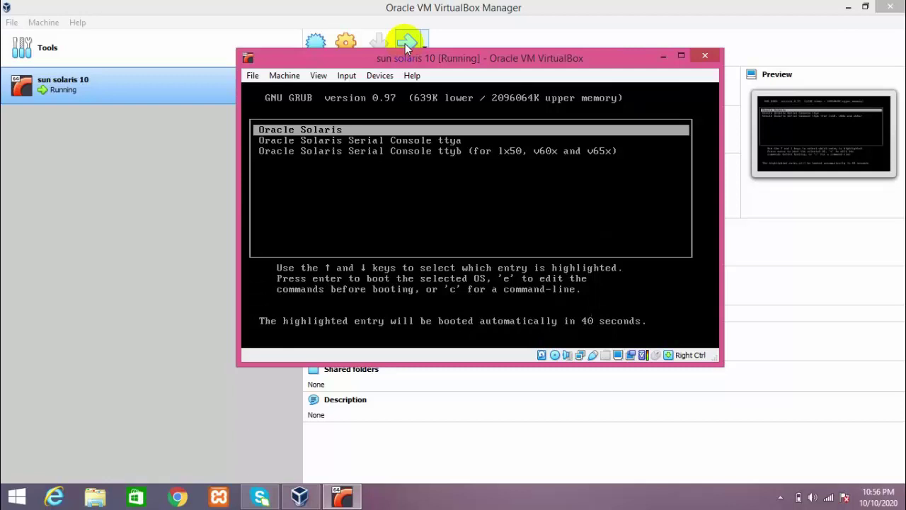
{"action": "key", "text": "Return"}
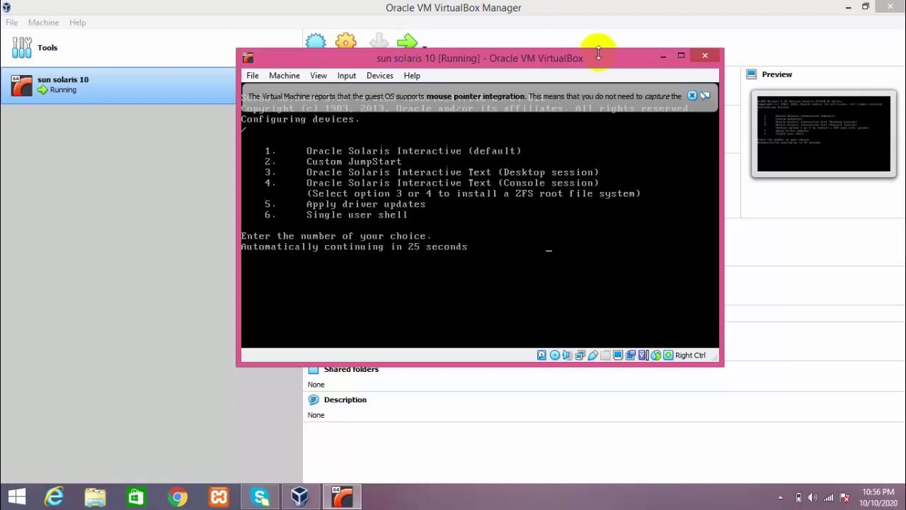
{"action": "left_click", "coordinate": [691, 95]}
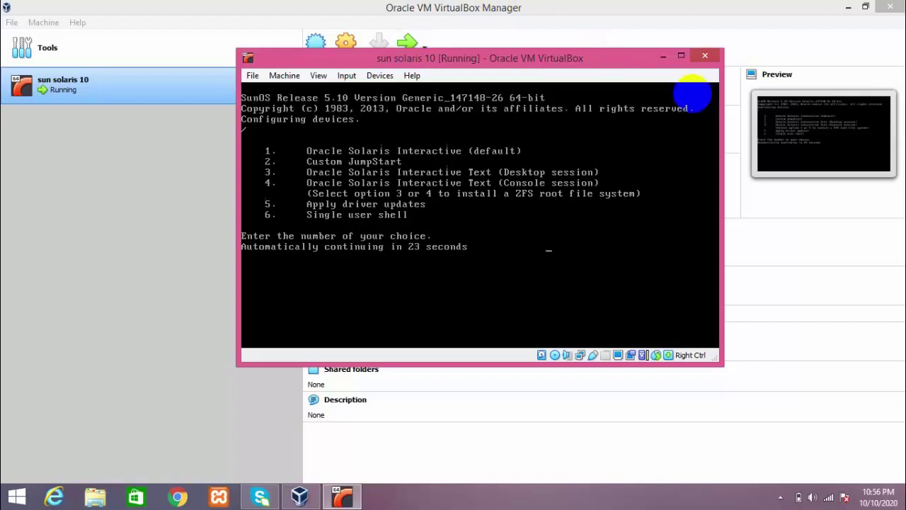